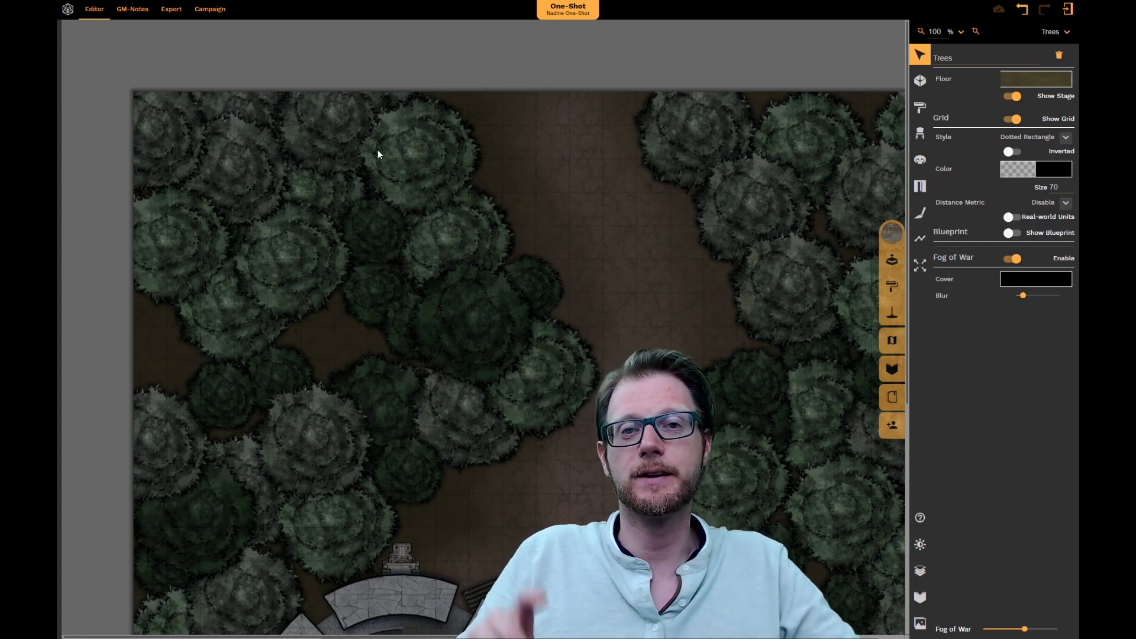
Check the map level list without changing levels, then lower the Fog of War slider slightly
mouse_move(583, 7)
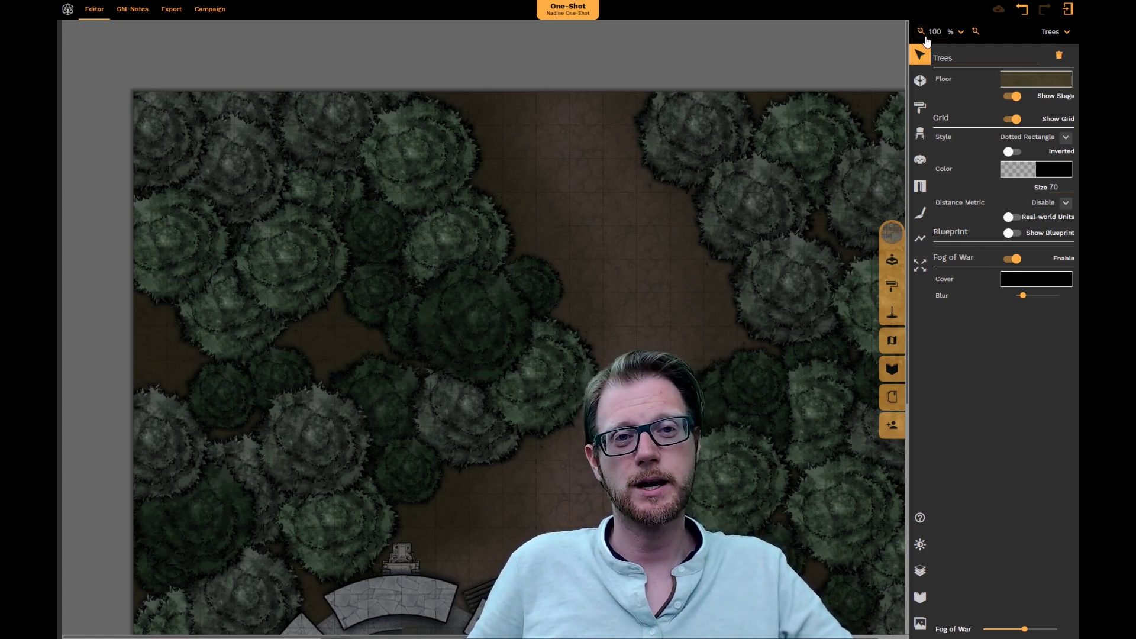
click(1069, 36)
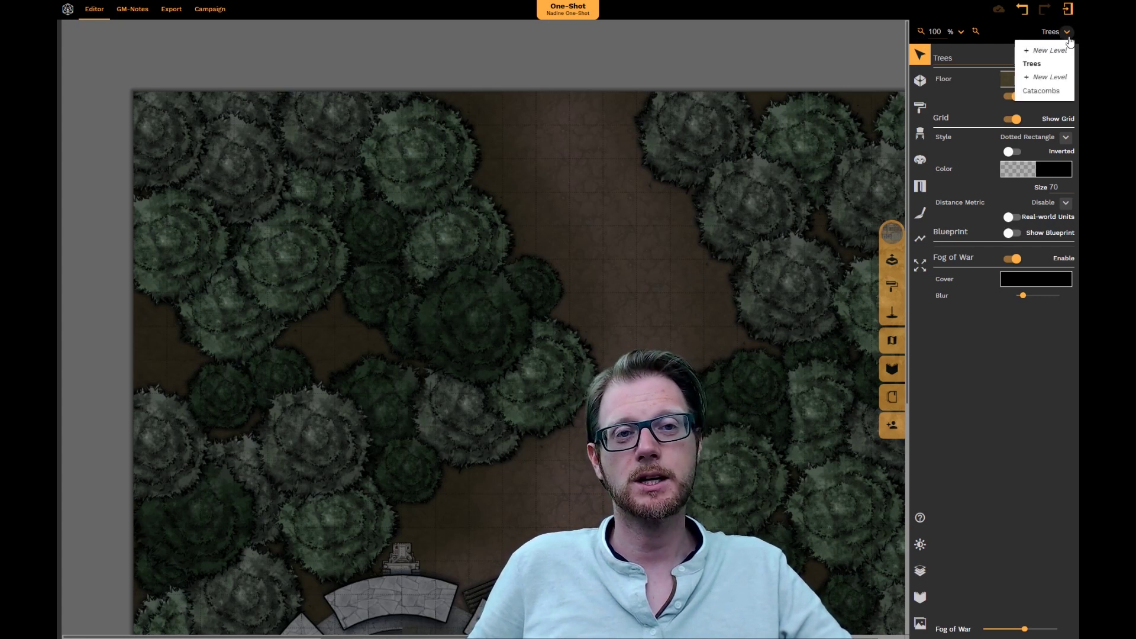
click(1069, 37)
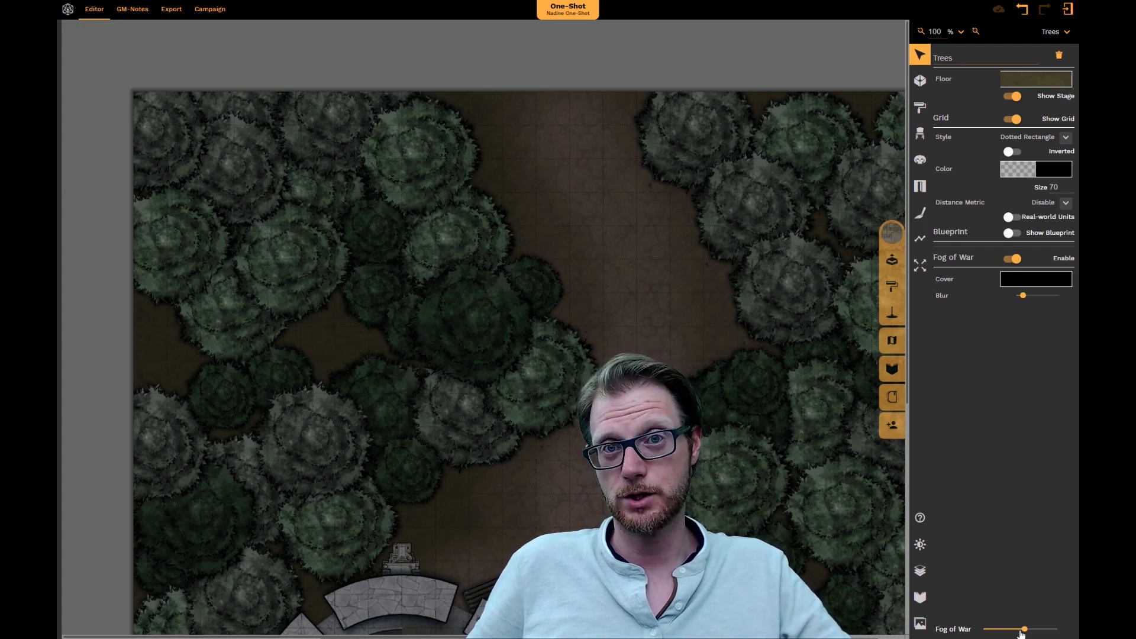
mouse_move(1022, 634)
mouse_down()
mouse_move(1000, 632)
mouse_move(1052, 632)
mouse_move(1023, 632)
mouse_up()
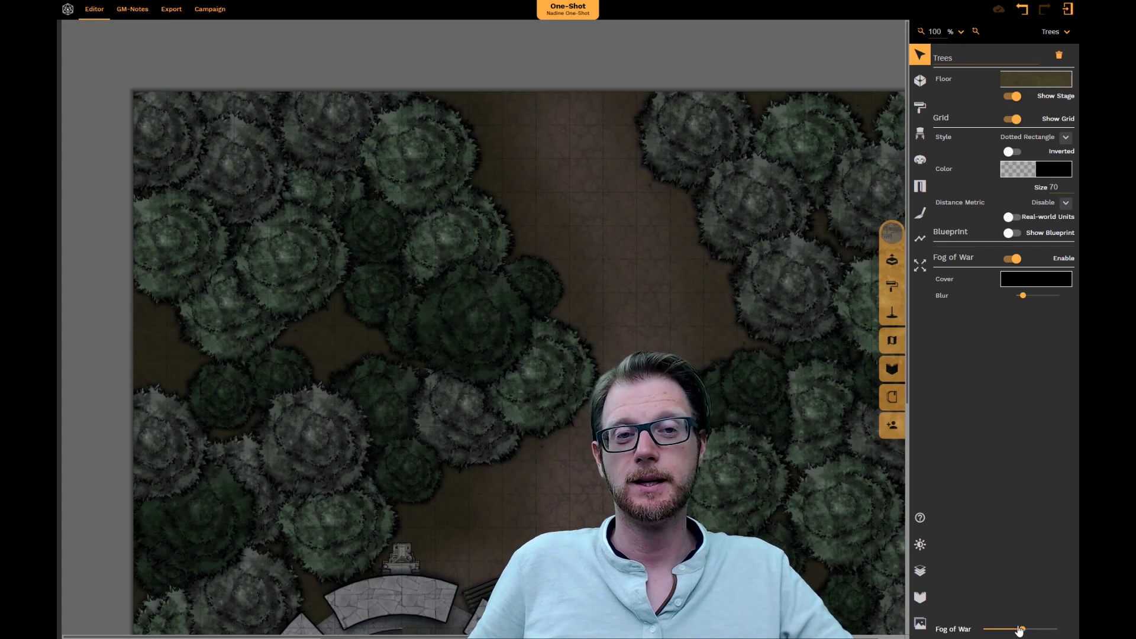
In Place Token mode, drop Kiku from Players onto the map with Sight on at range 5
click(921, 161)
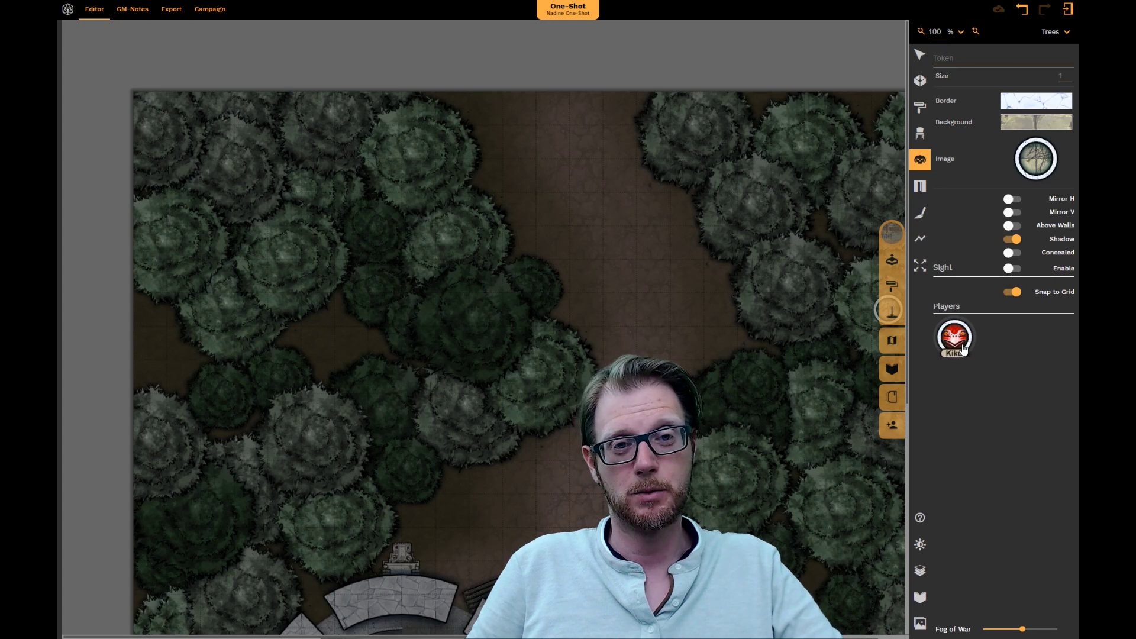
click(1012, 269)
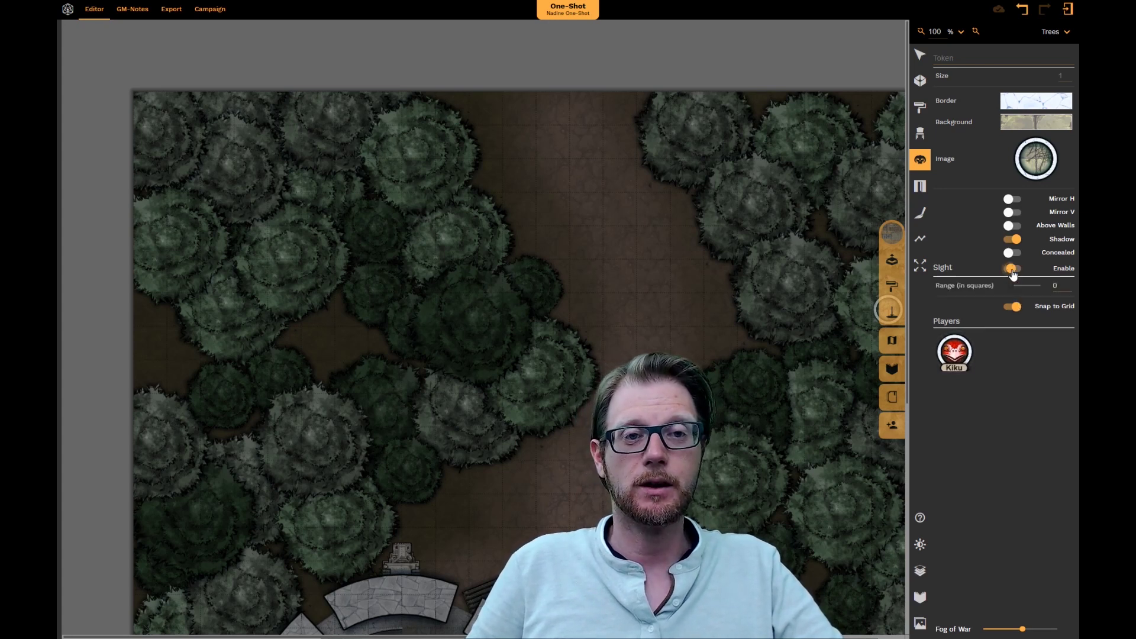
drag(1014, 286, 1022, 287)
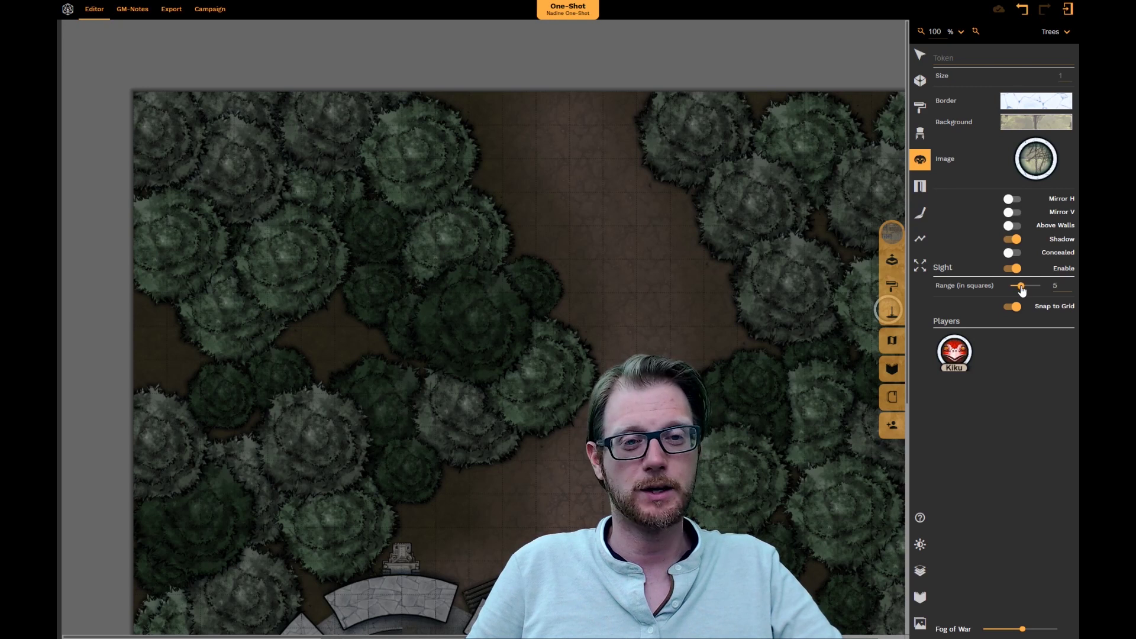
drag(954, 352, 899, 310)
click(1010, 269)
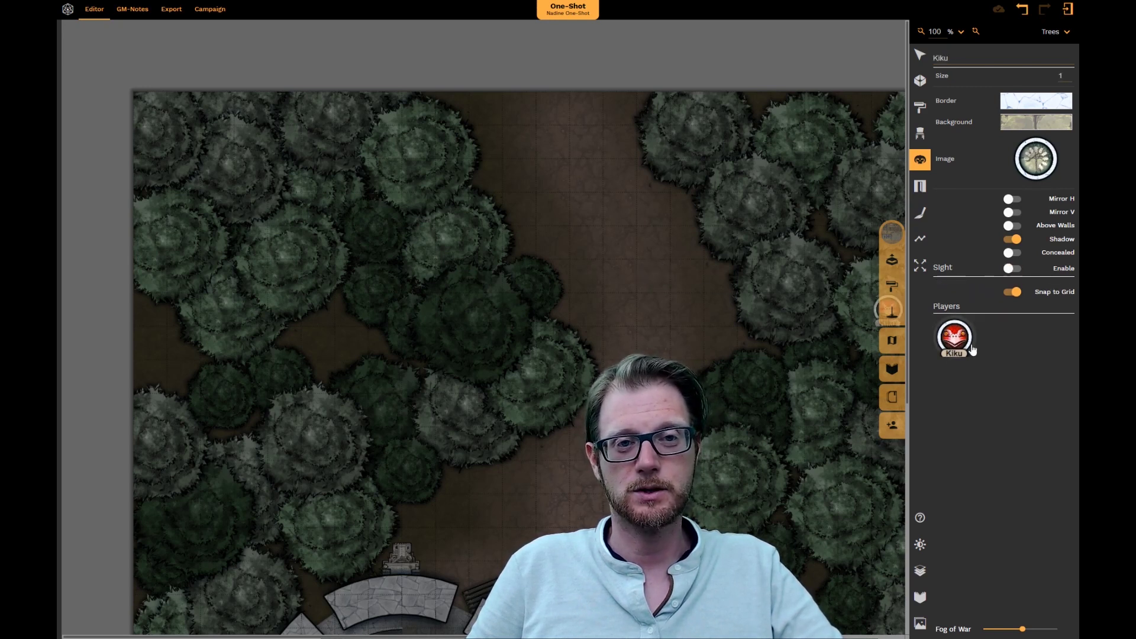
click(1010, 269)
drag(1018, 288, 1021, 291)
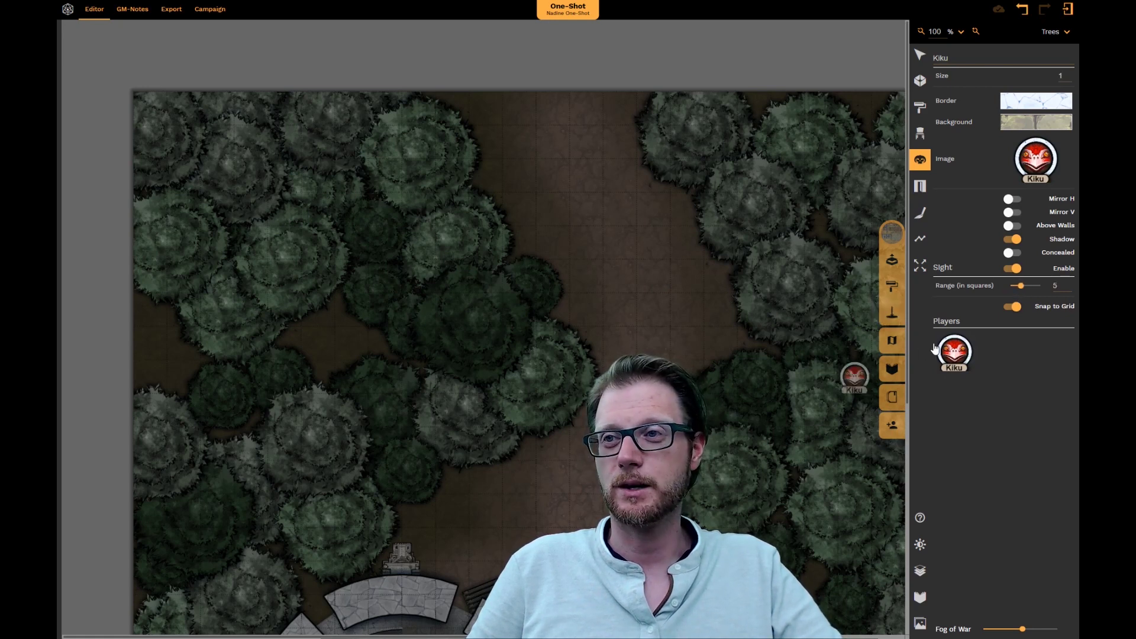
Position Kiku in the middle of the forest clearing and open the Add Viewer setup
click(589, 274)
click(481, 275)
click(620, 304)
click(630, 287)
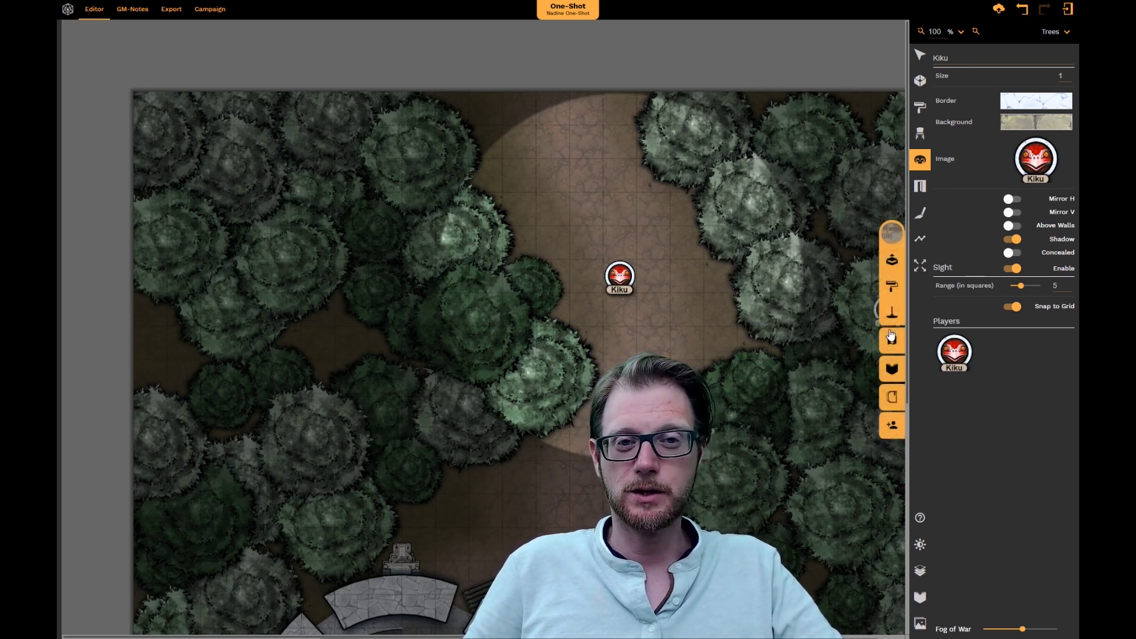
click(892, 427)
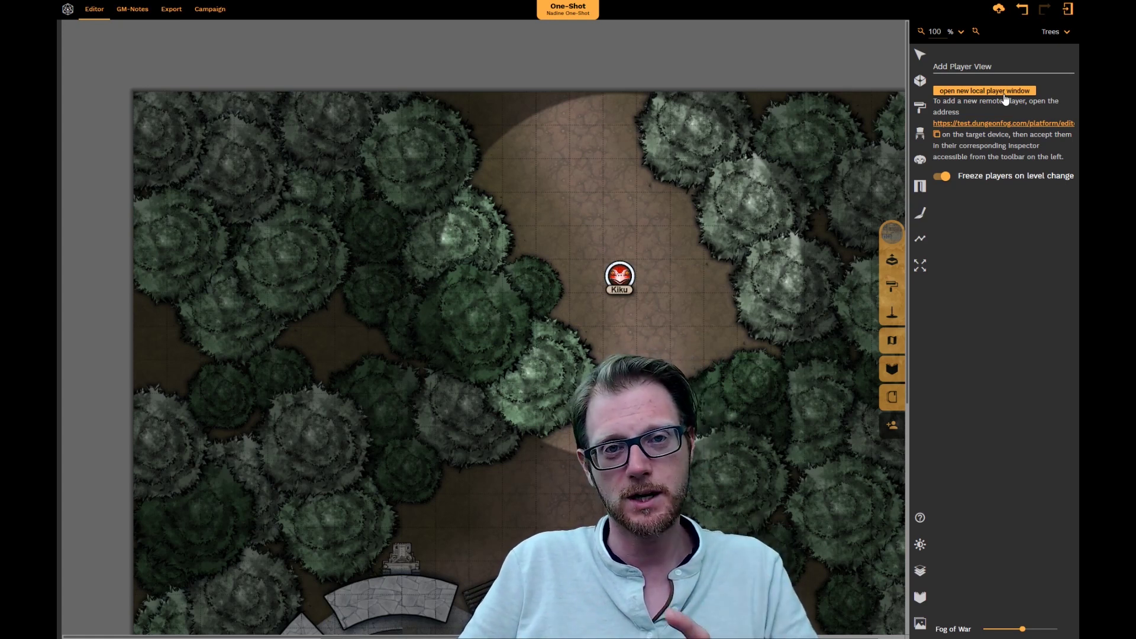
Copy the player view link address and open quick-elemental-61's connection request
right_click(983, 130)
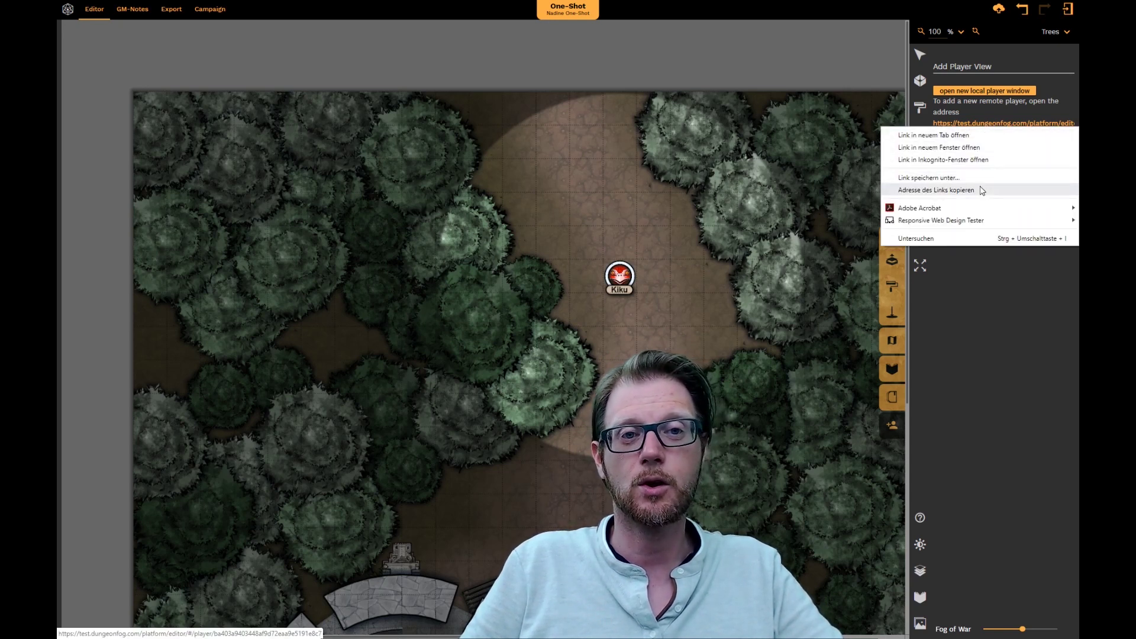
click(982, 189)
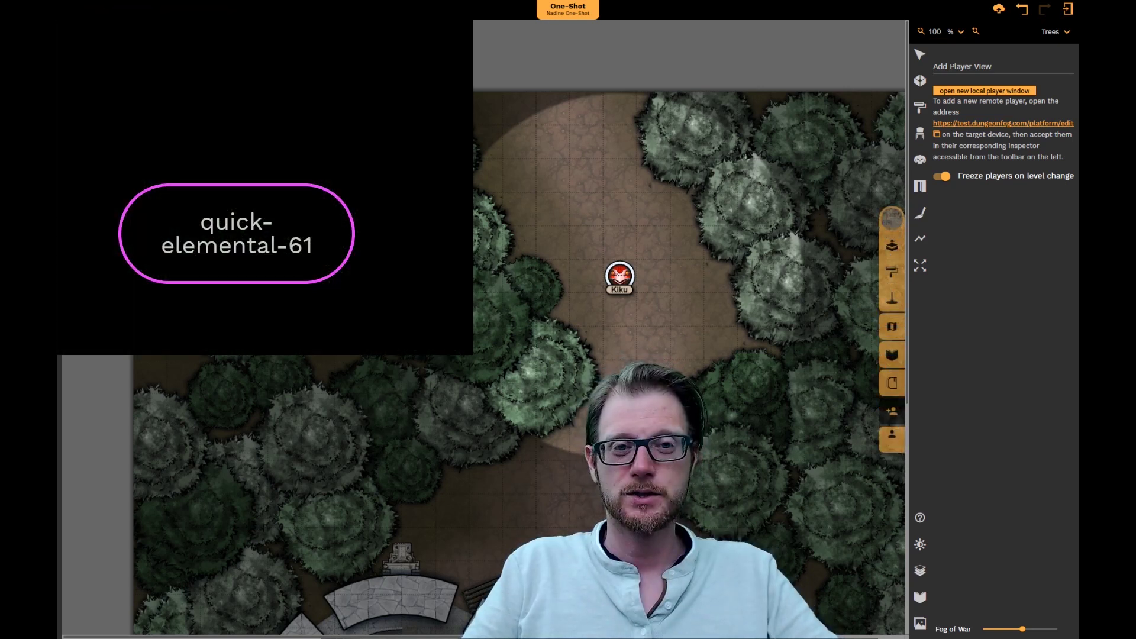
click(892, 443)
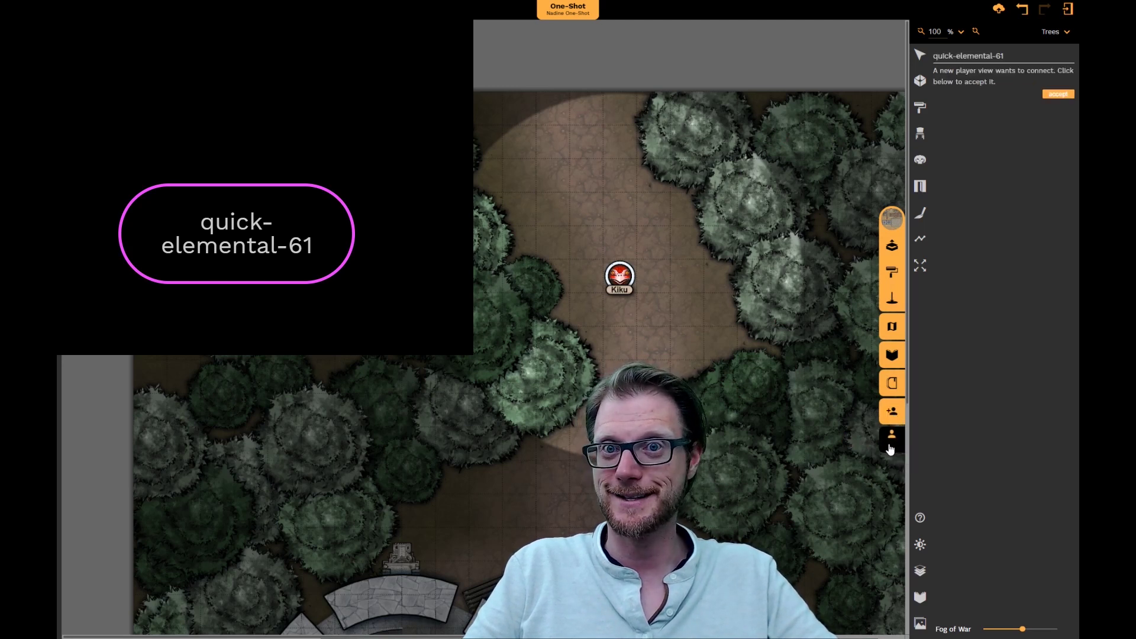
Accept quick-elemental-61 and frame its magenta viewport over Kiku's clearing, then reselect Kiku
click(1059, 95)
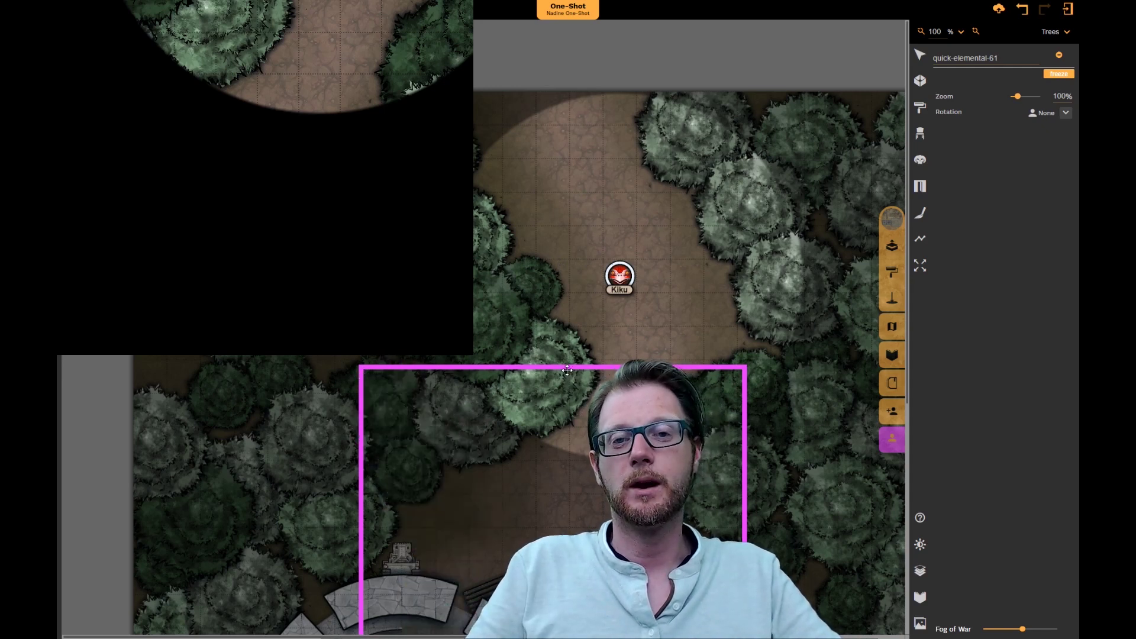
drag(566, 369, 626, 184)
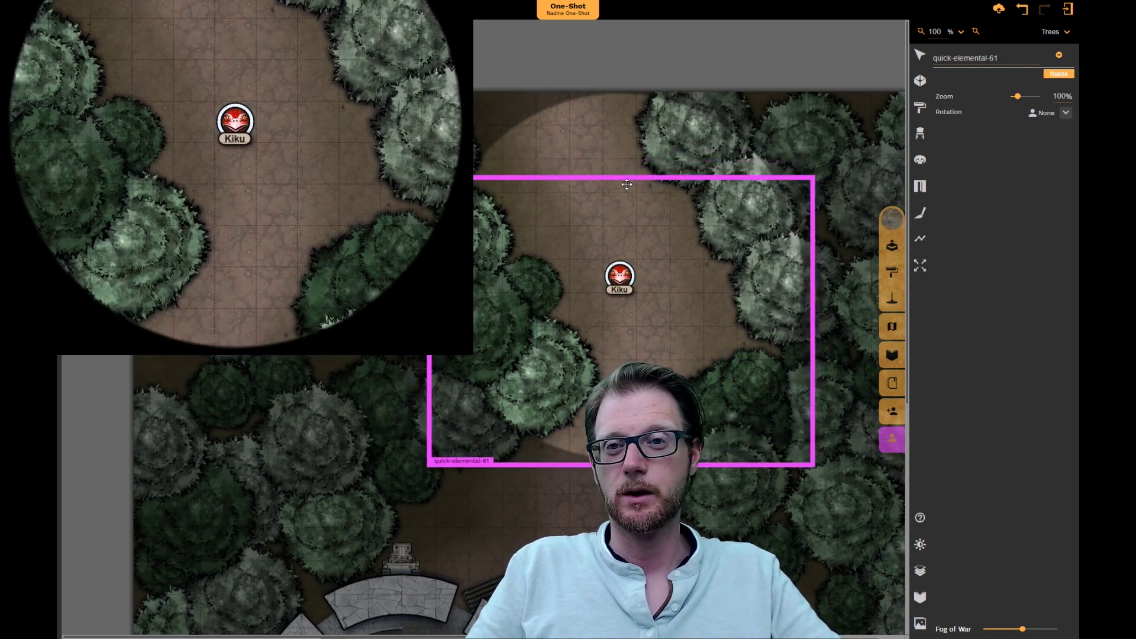
click(825, 193)
click(625, 278)
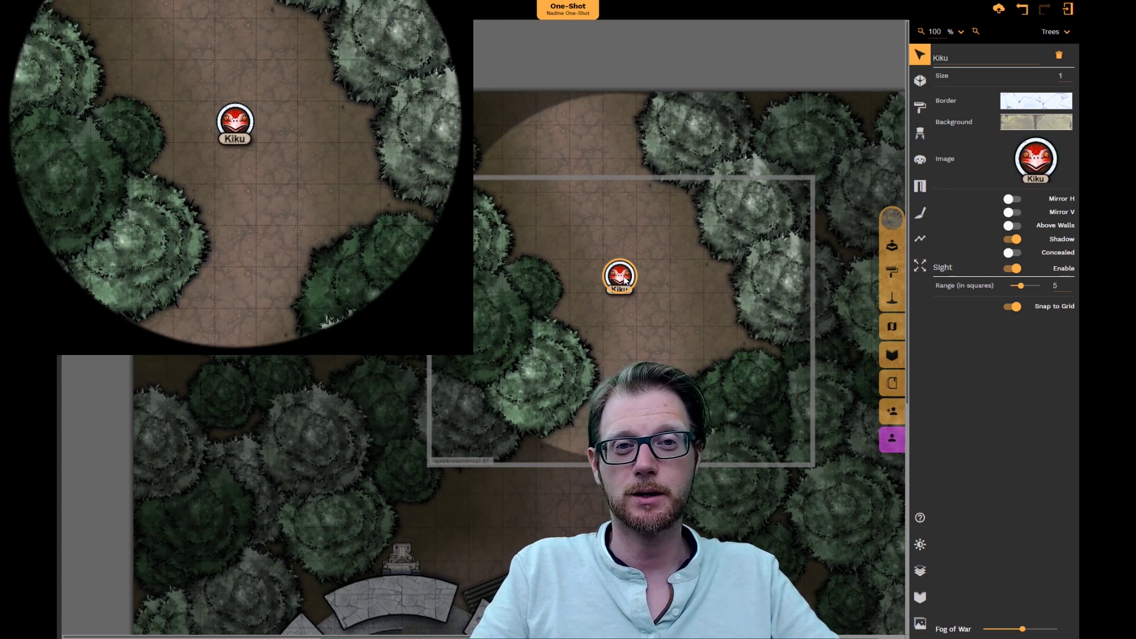
Set the Distance Metric to 1,1 (like 5e) and drag Kiku about four squares down
click(695, 54)
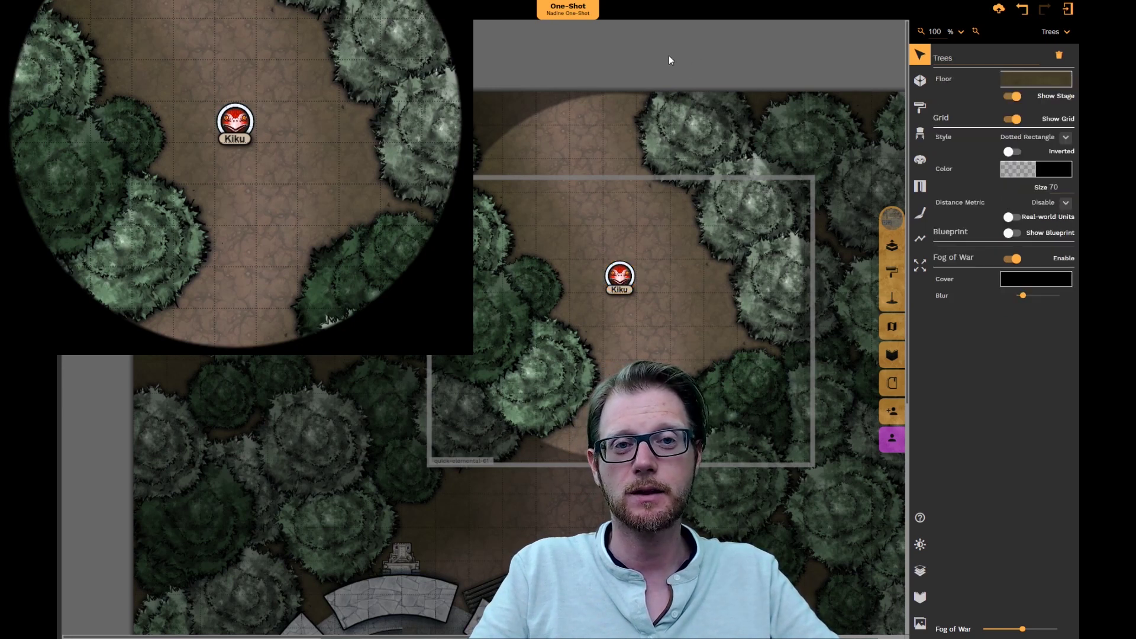
click(1065, 204)
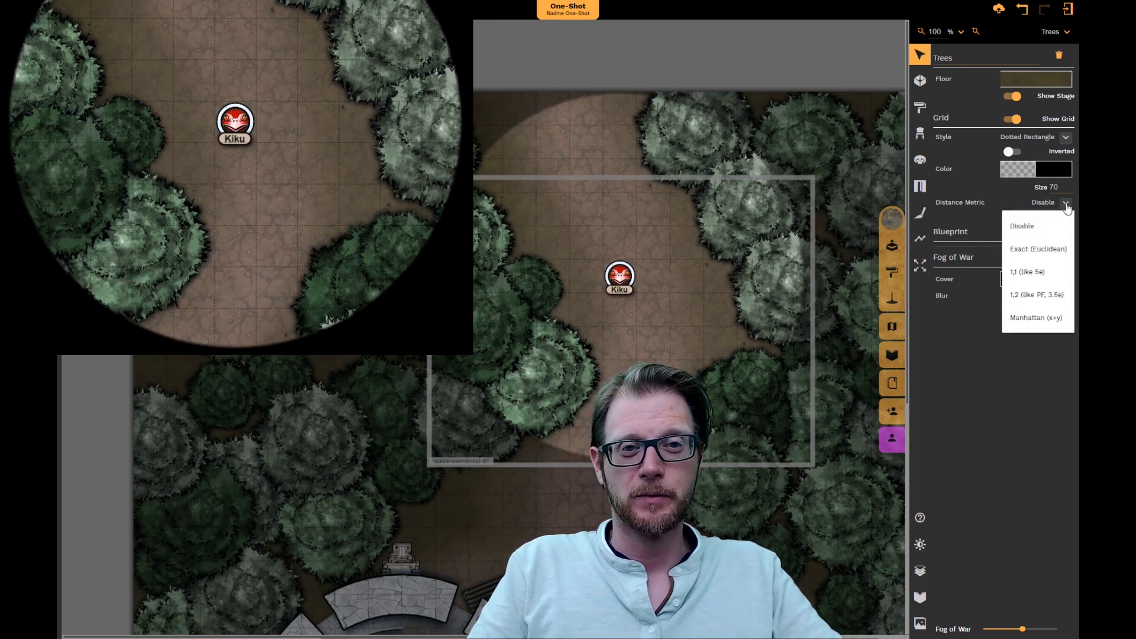
click(1050, 275)
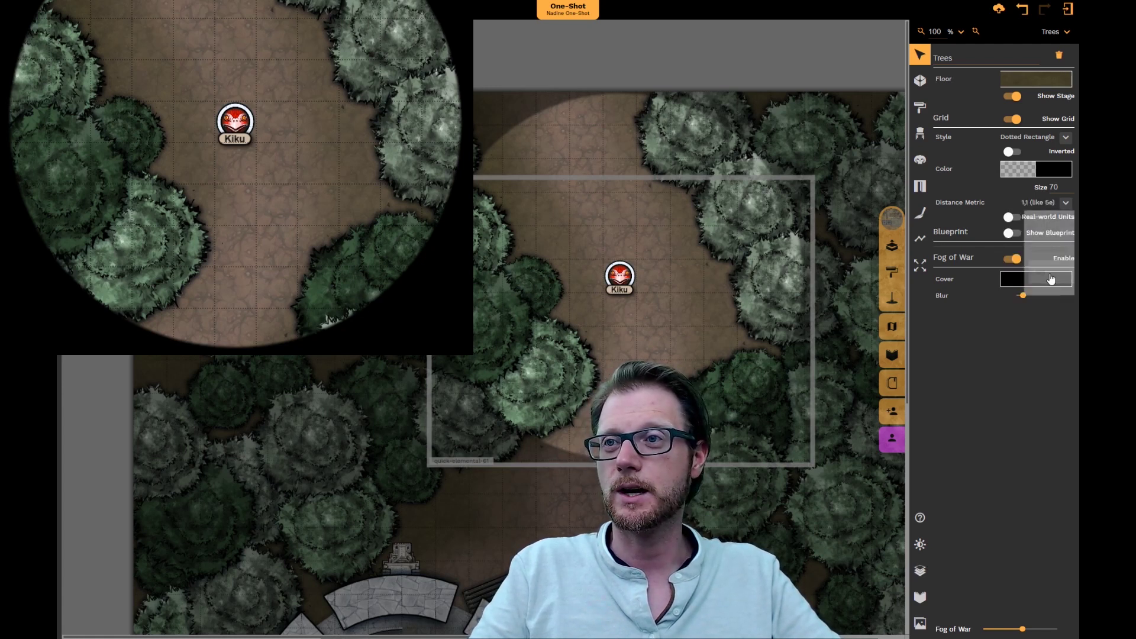
click(619, 280)
mouse_move(621, 279)
mouse_down()
mouse_move(619, 342)
mouse_move(672, 317)
mouse_move(685, 258)
mouse_move(666, 222)
mouse_move(614, 188)
mouse_move(576, 186)
mouse_move(565, 260)
mouse_move(651, 332)
mouse_up()
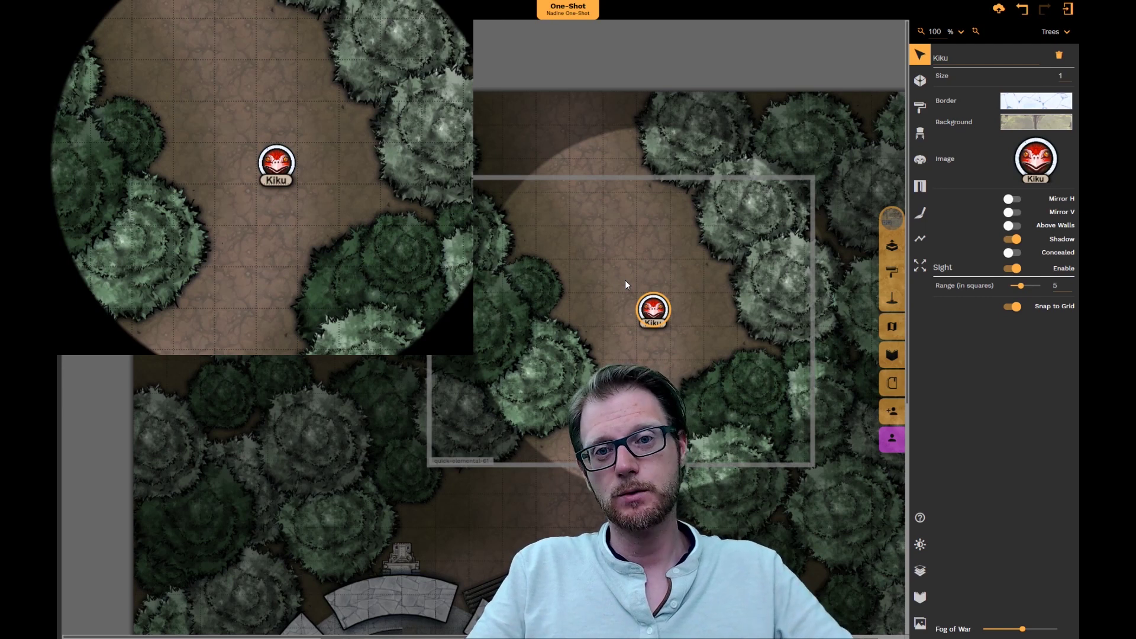
Nudge the fir tree below-left of Kiku slightly into a new position
click(556, 356)
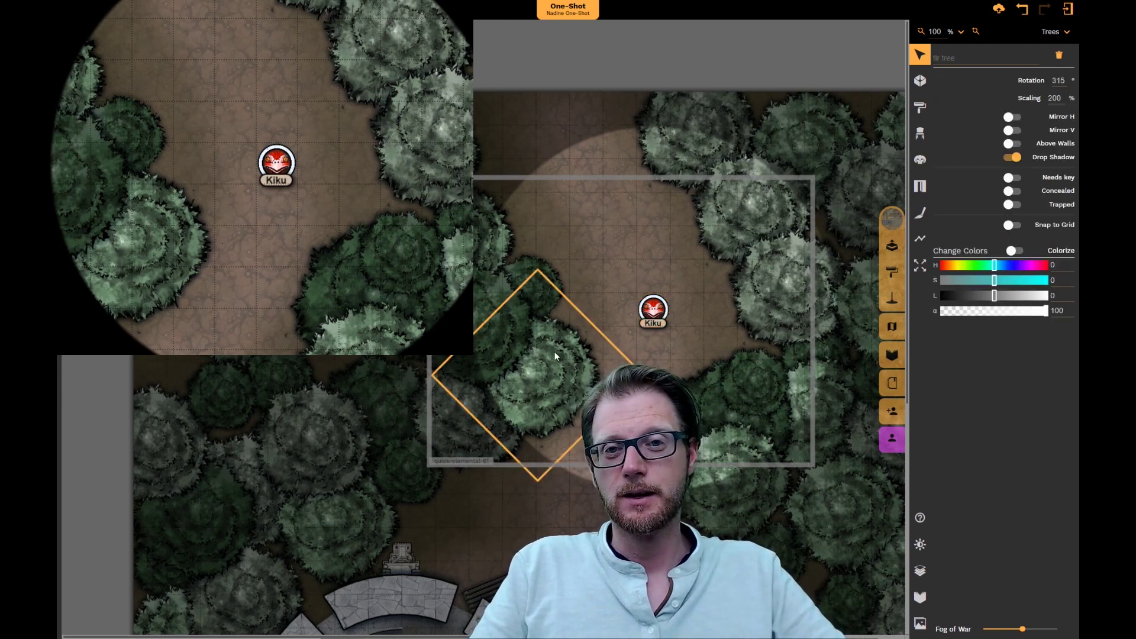
drag(561, 358, 564, 357)
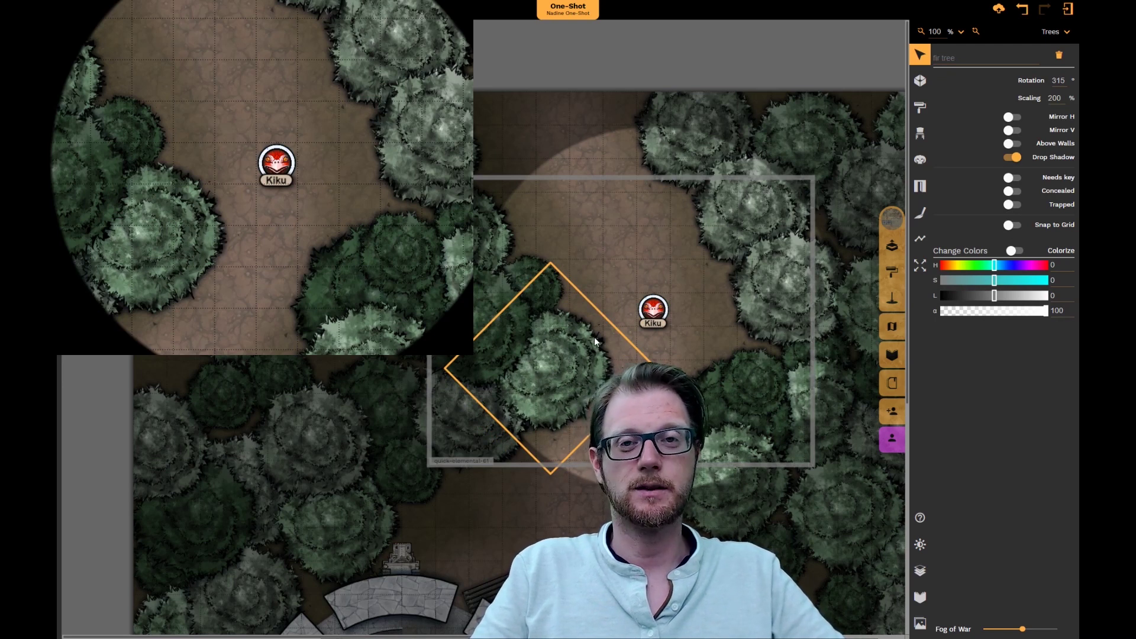
drag(569, 365, 553, 363)
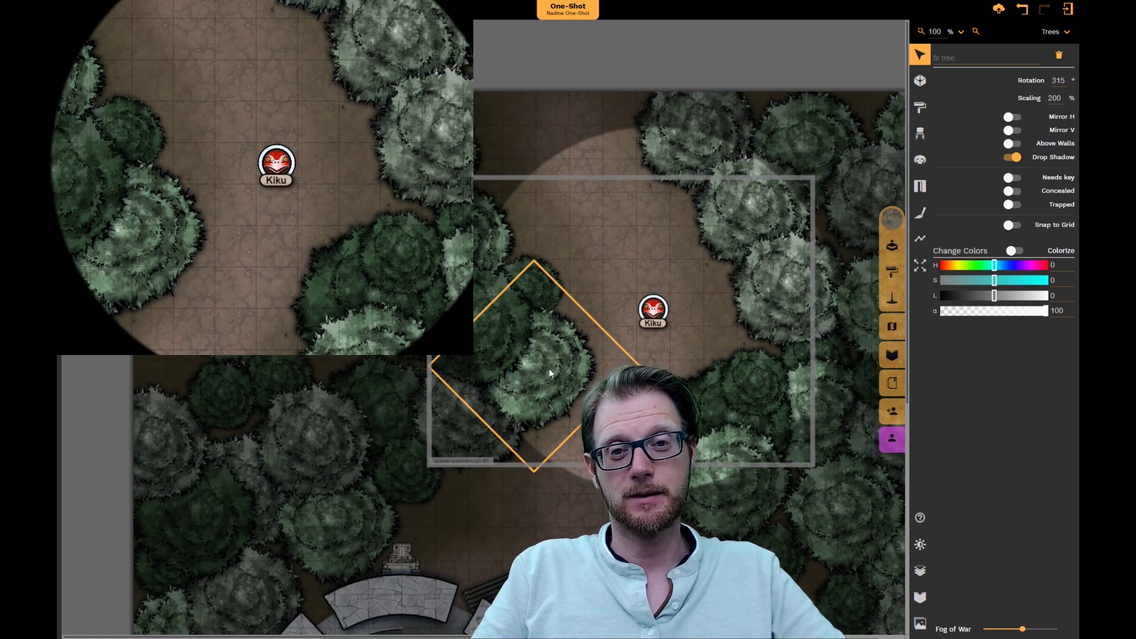
Ping the fir tree for the players, hide it from their view, and reselect Kiku
right_click(551, 354)
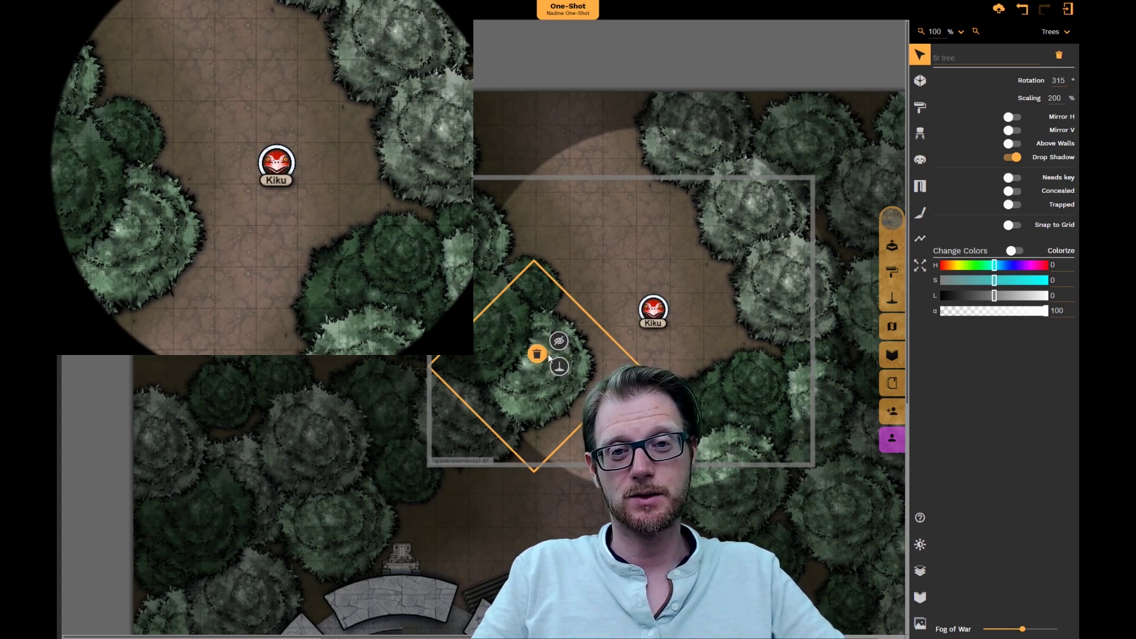
click(559, 366)
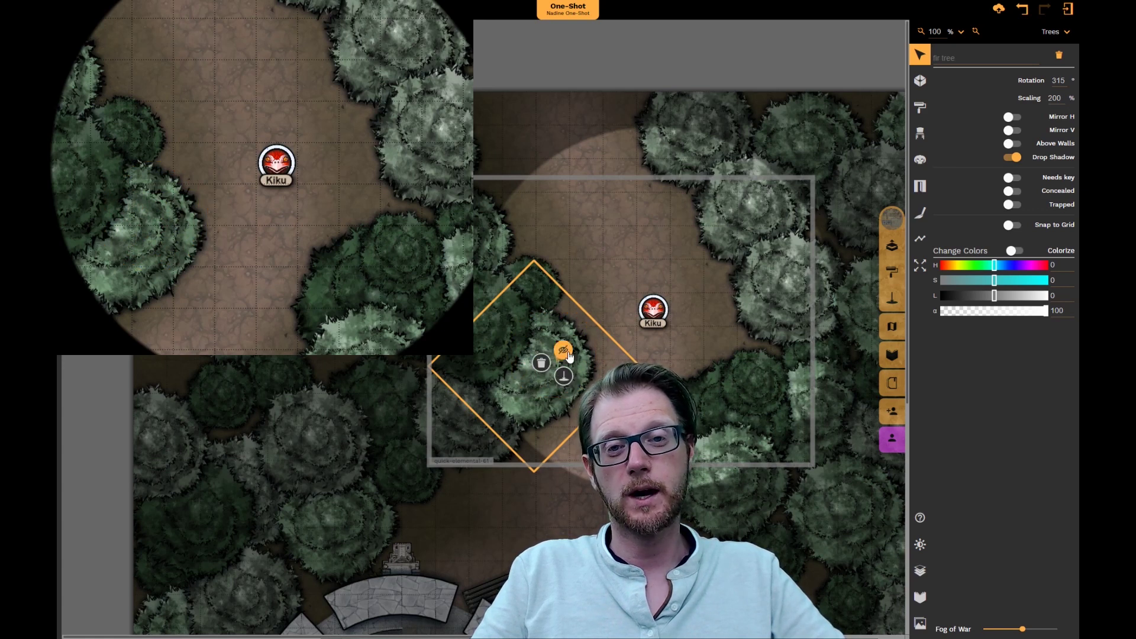
click(568, 351)
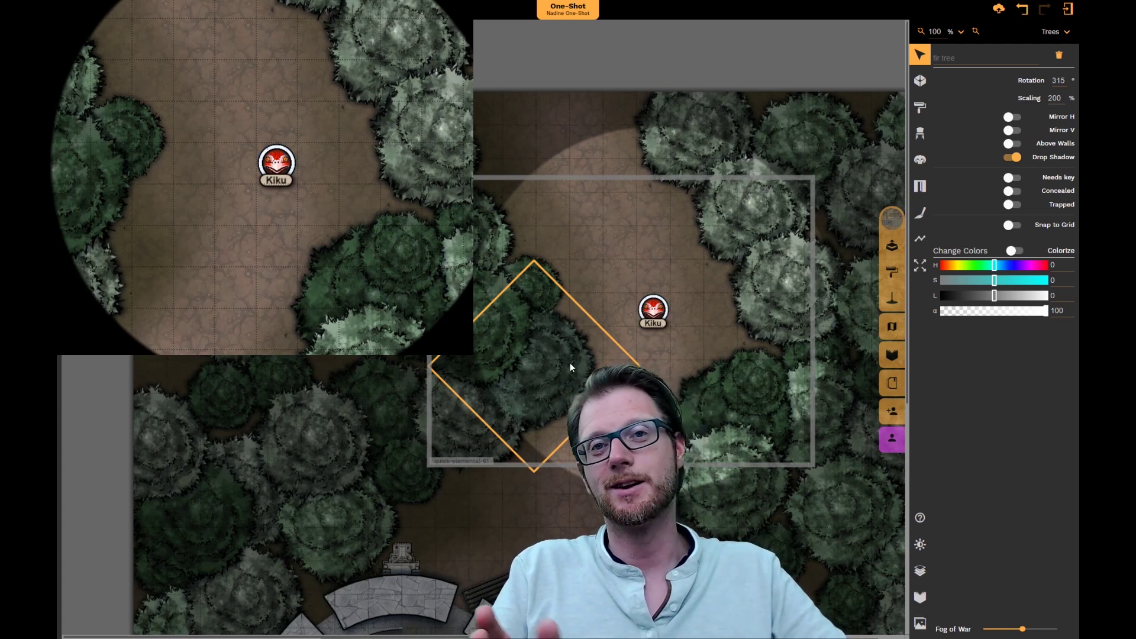
click(656, 320)
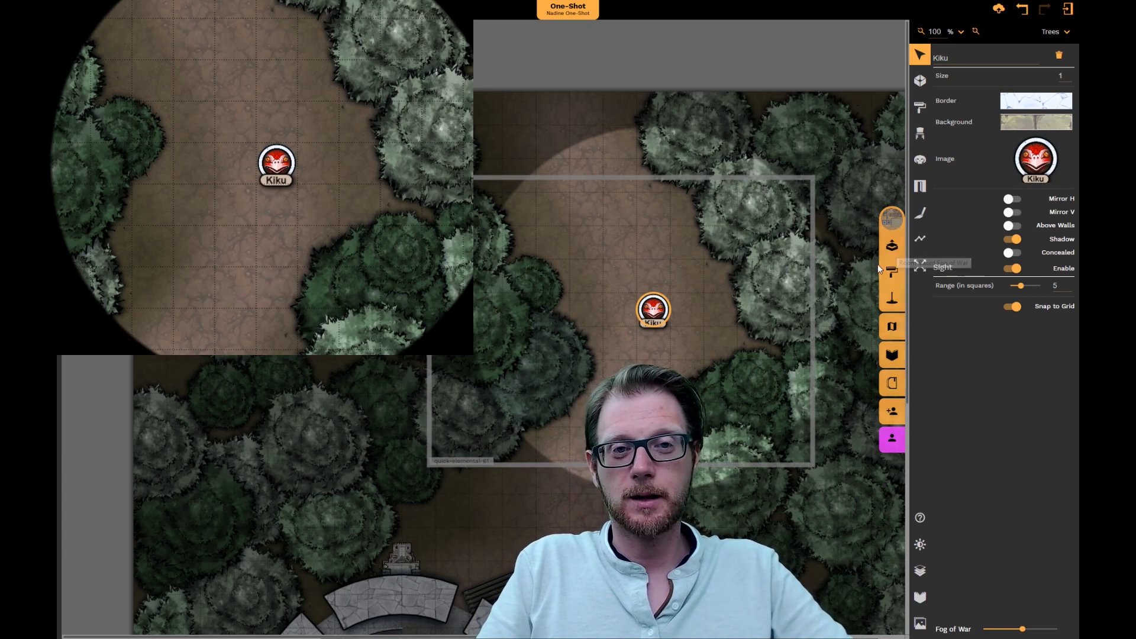
With the Fog of War Brush set to reveal, paint away fog over the left-side trees
click(891, 271)
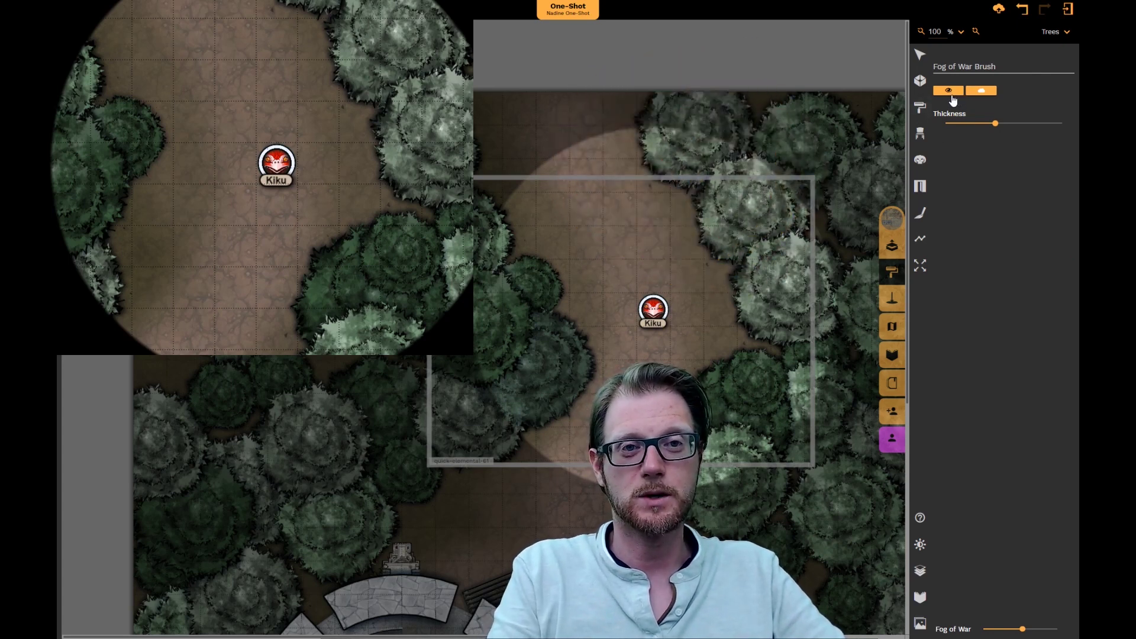
click(948, 91)
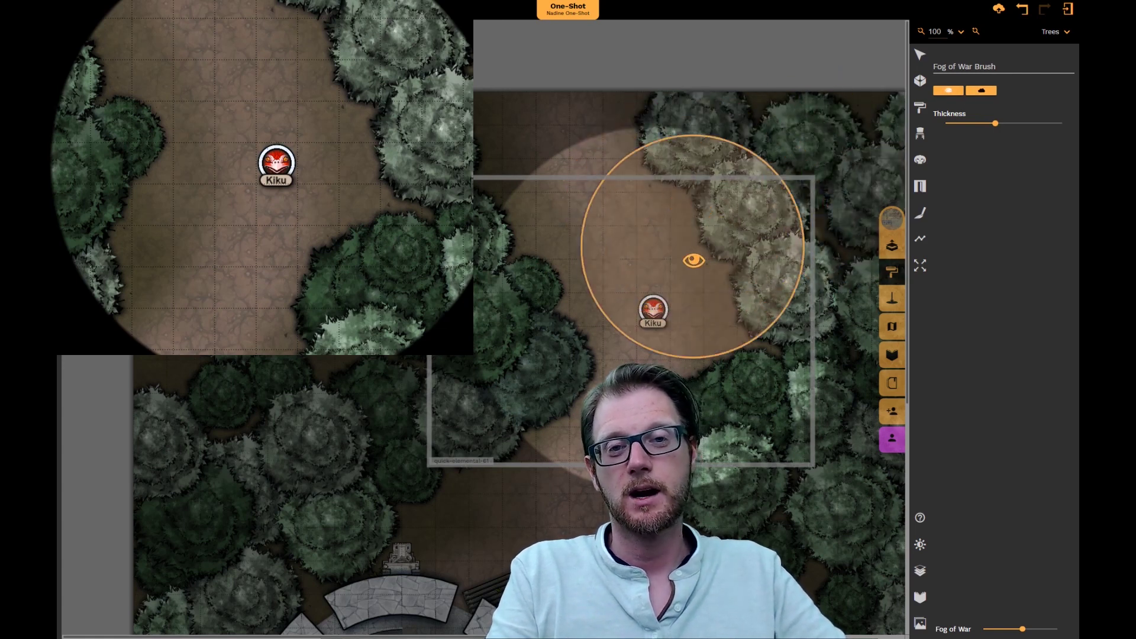
mouse_move(532, 442)
mouse_down()
mouse_move(515, 423)
mouse_move(482, 305)
mouse_move(501, 249)
mouse_up()
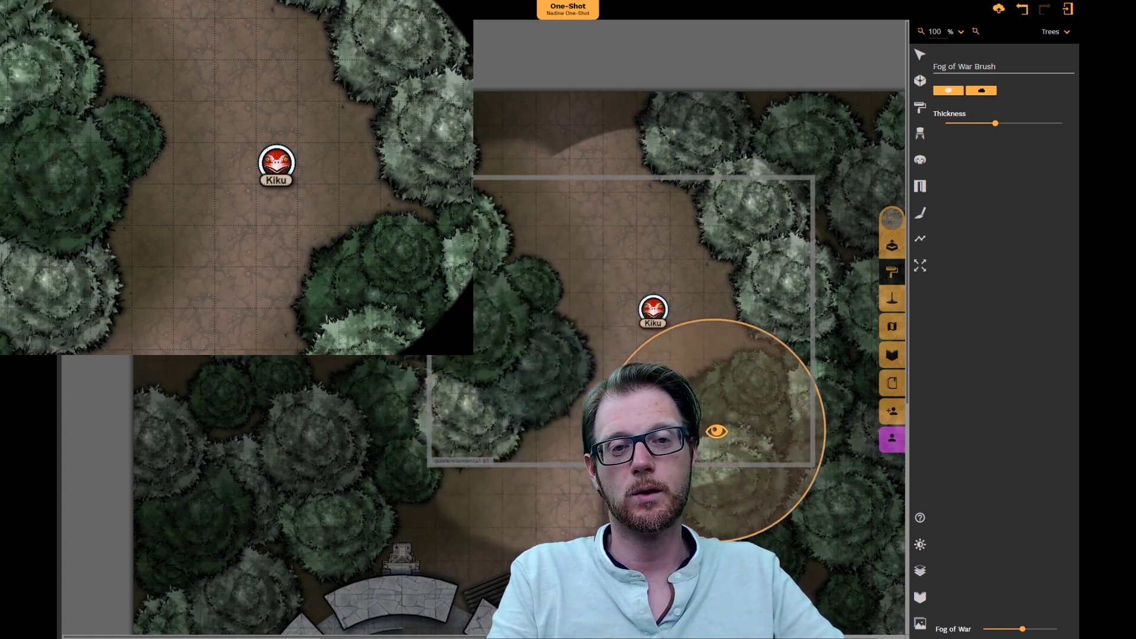
Paint fog back over the forest, switch to Ping, and bring up the Maps list
mouse_move(665, 436)
mouse_down()
mouse_move(592, 490)
mouse_move(515, 456)
mouse_move(439, 361)
mouse_move(481, 201)
mouse_move(507, 173)
mouse_move(497, 187)
mouse_up()
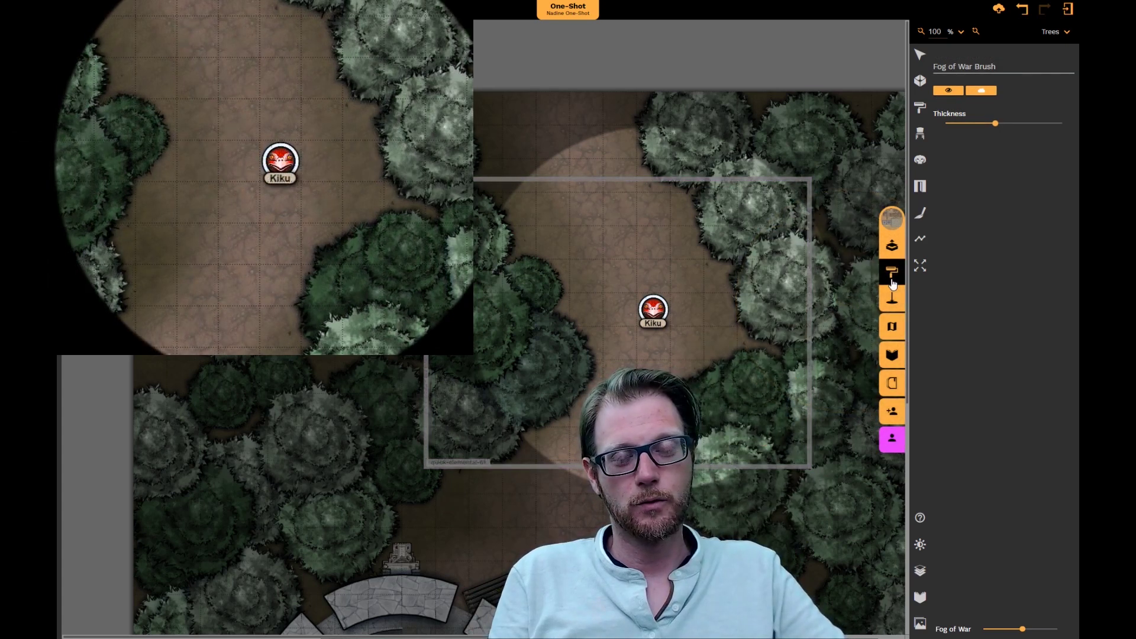
click(893, 302)
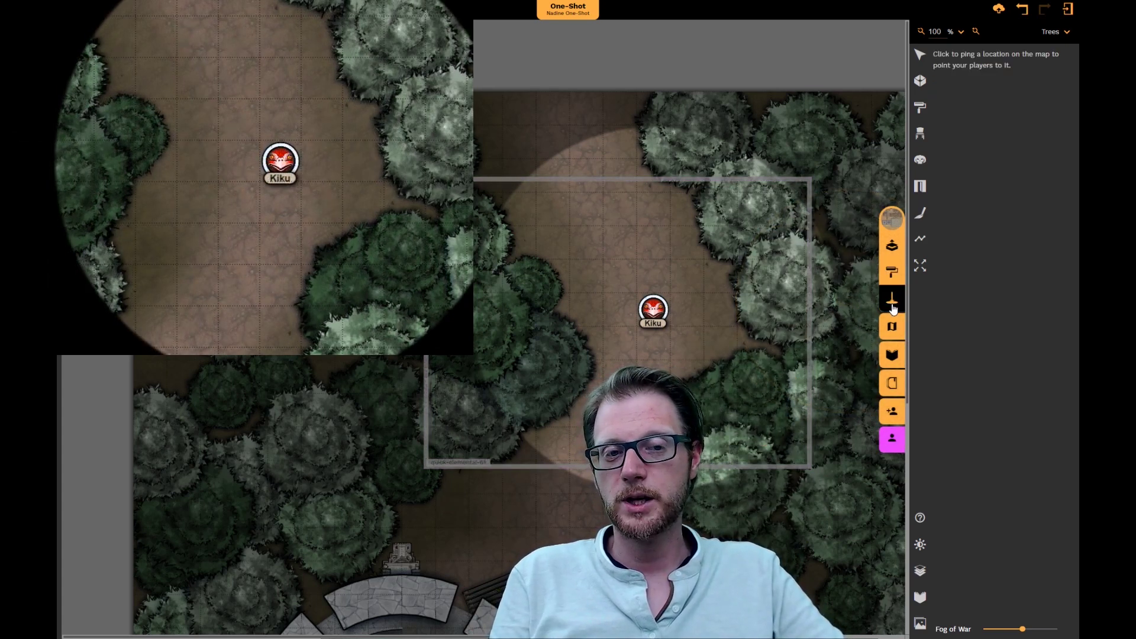
click(892, 328)
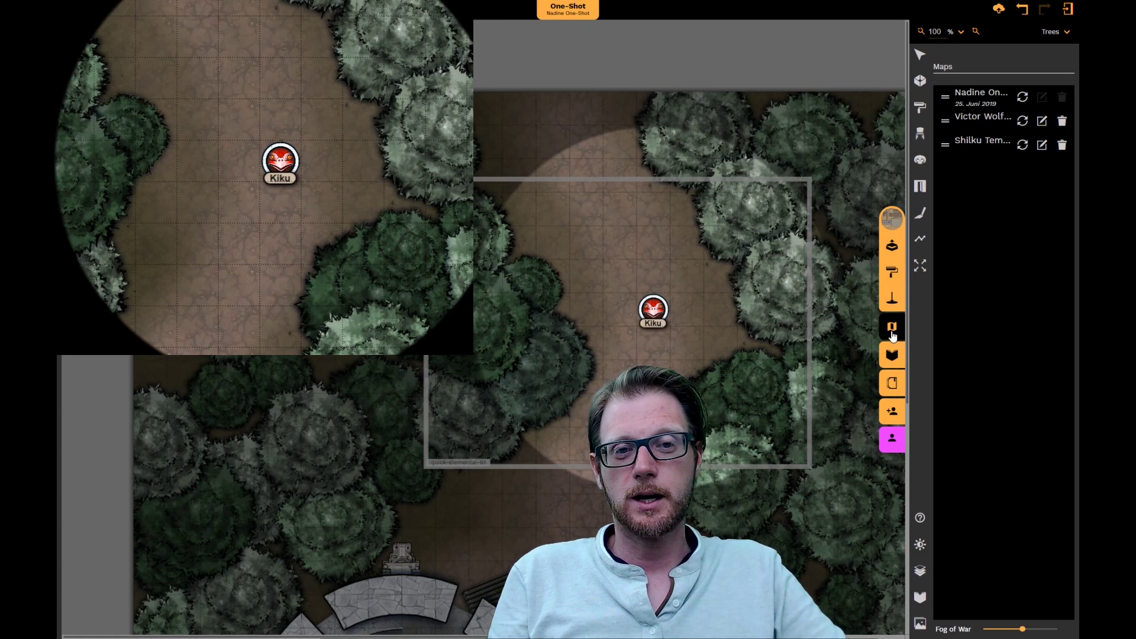